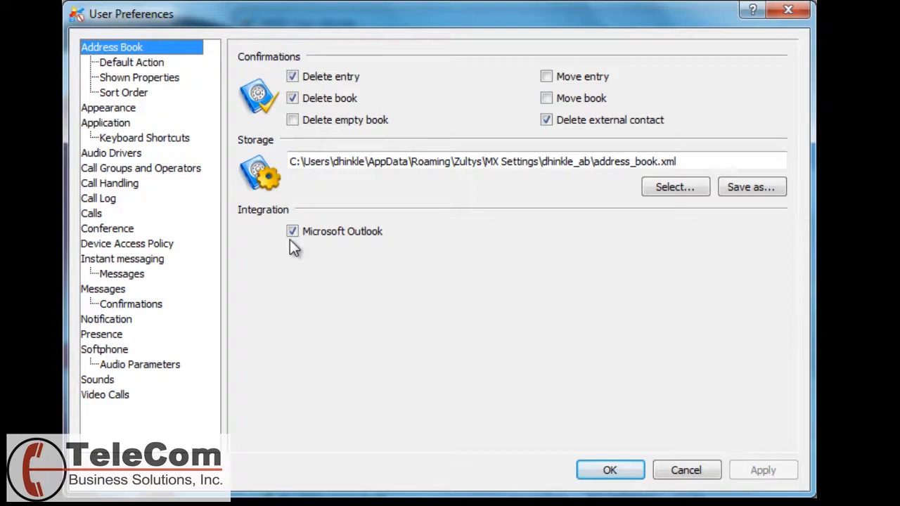
# Move down to the address book default action settings in the Application preferences
pyautogui.press('Down')
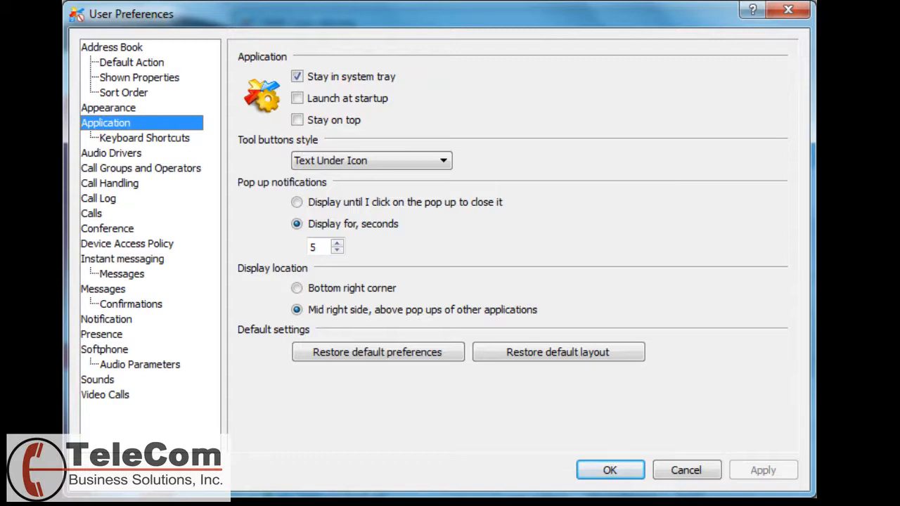
# Leave the tool button style as Text Under Icon and show the Call Handling rules
pyautogui.click(371, 165)
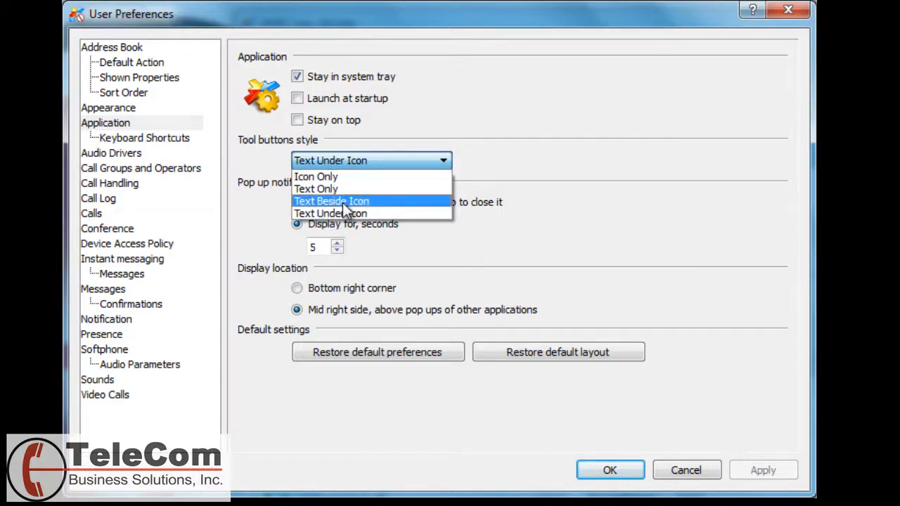
pyautogui.click(560, 173)
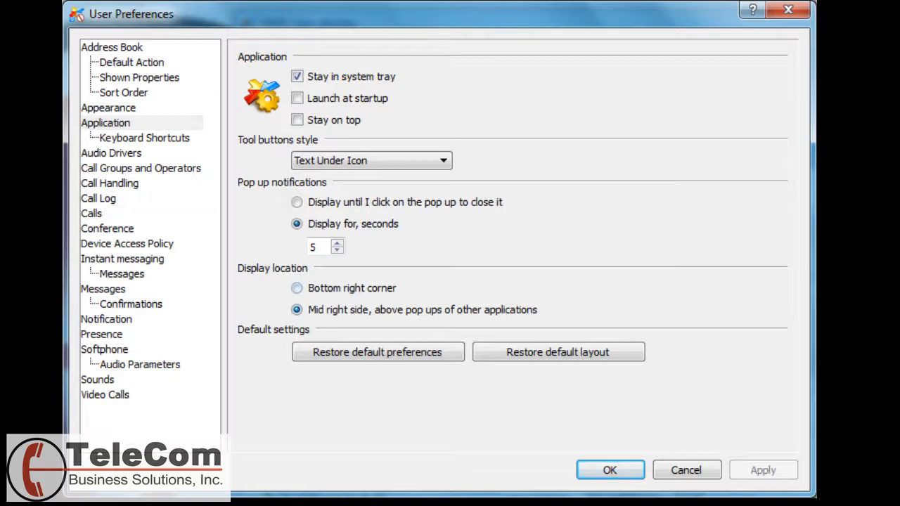
pyautogui.click(140, 168)
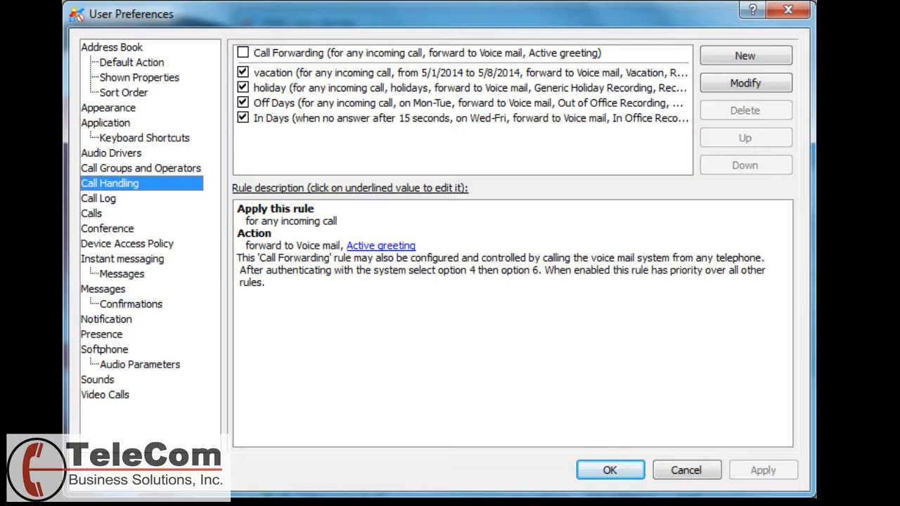
# Create a new call rule named 'Out of Office' with a My presence condition
pyautogui.click(492, 73)
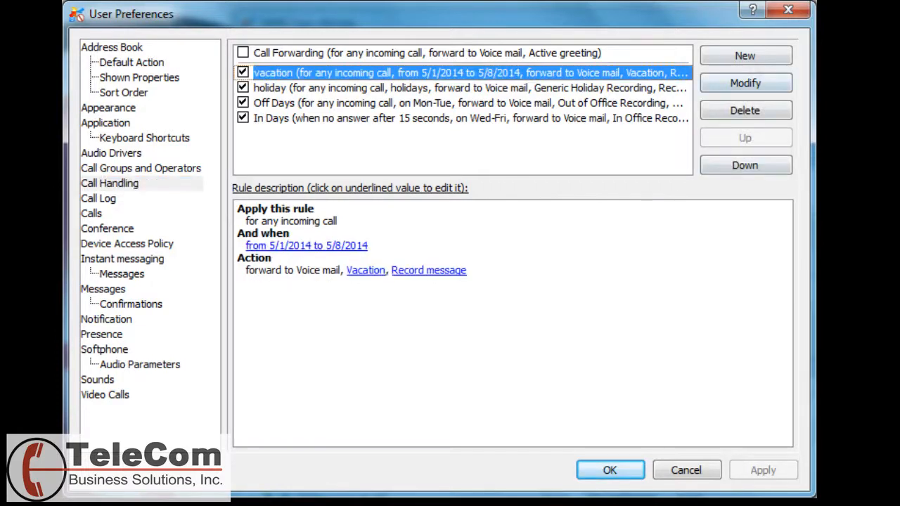
pyautogui.click(749, 60)
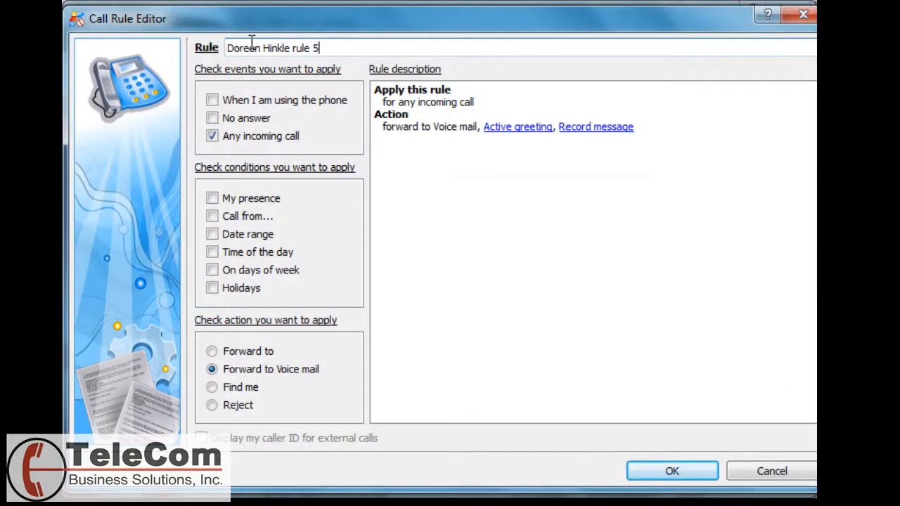
pyautogui.moveTo(326, 43); pyautogui.dragTo(157, 54)
pyautogui.write('O')
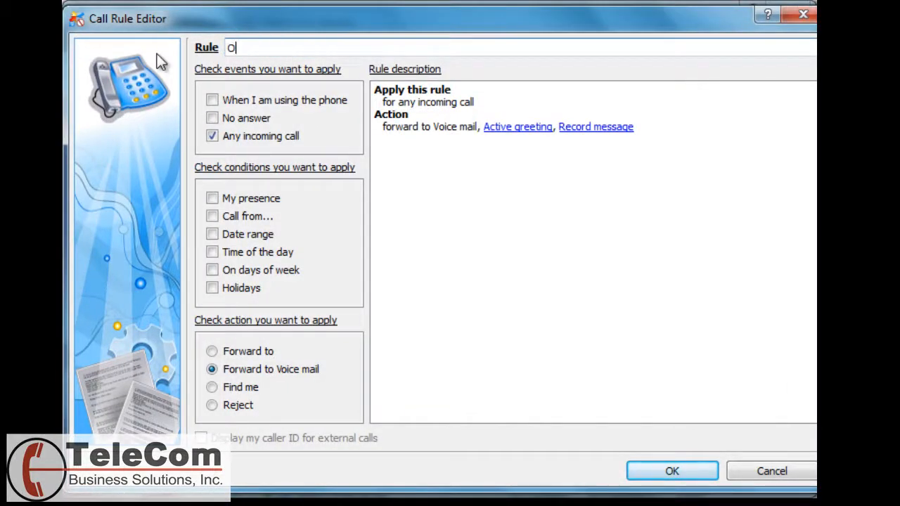
pyautogui.write('ut of Office')
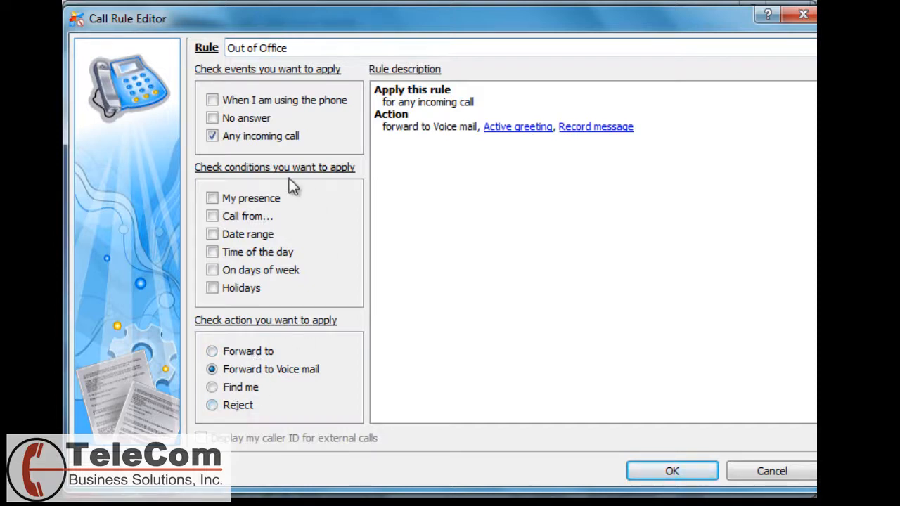
pyautogui.click(213, 199)
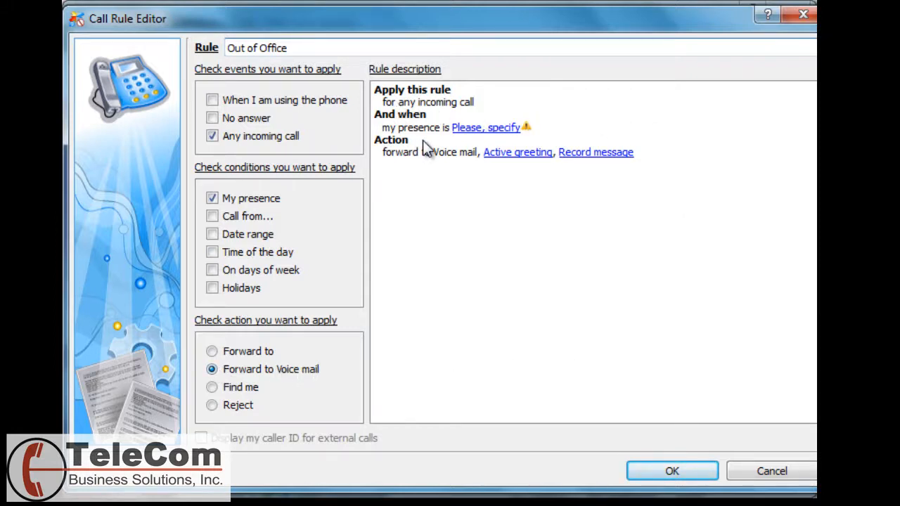
# Trigger the rule on Not Available, use the Out of Office Recording greeting, and save it
pyautogui.click(499, 129)
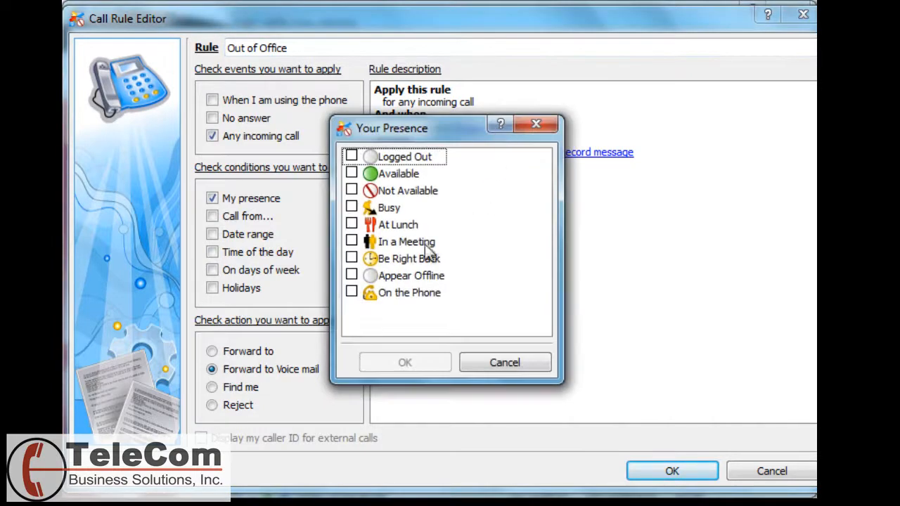
pyautogui.click(352, 191)
pyautogui.click(405, 363)
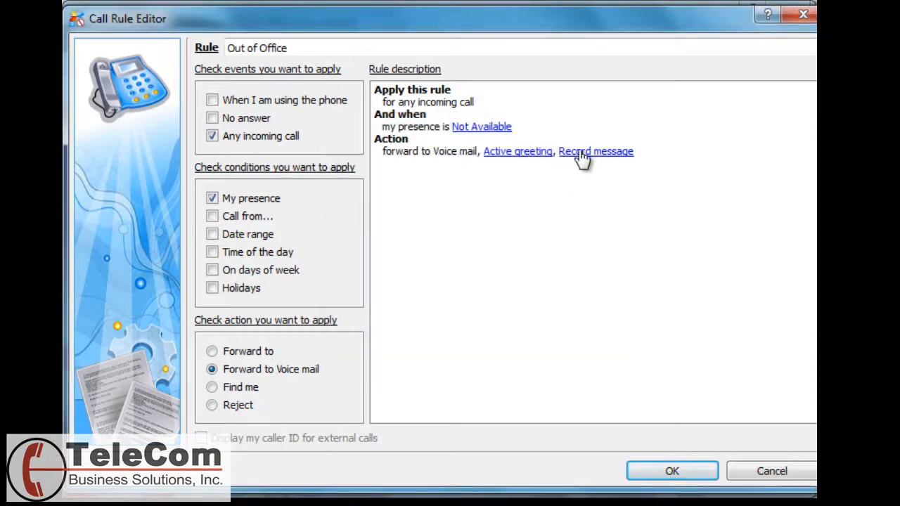
pyautogui.click(520, 154)
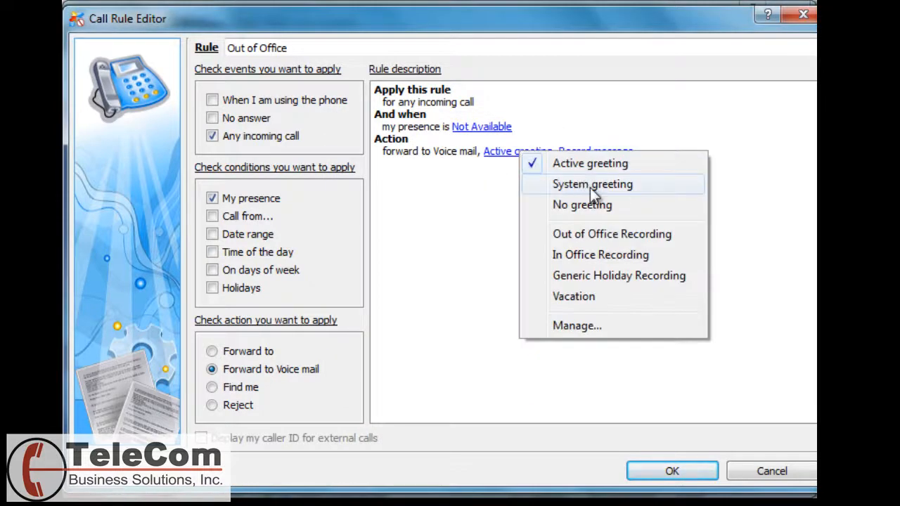
pyautogui.click(614, 239)
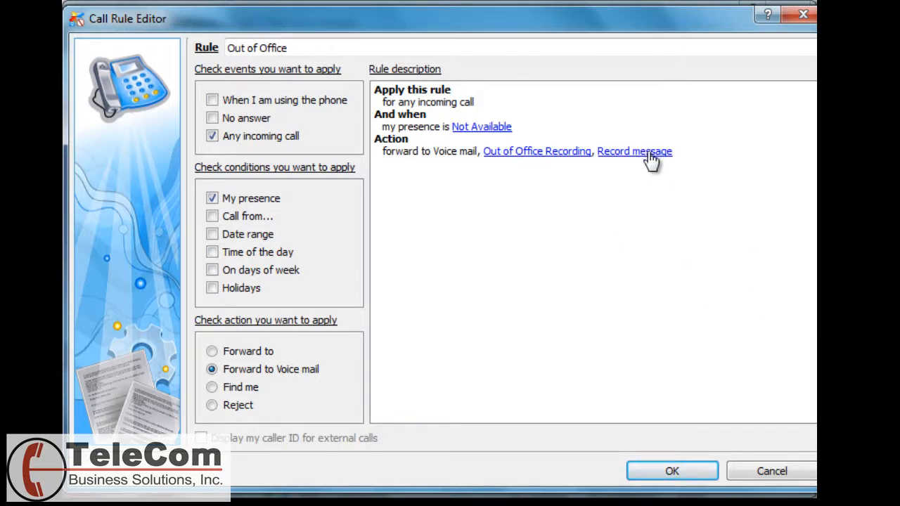
pyautogui.click(676, 473)
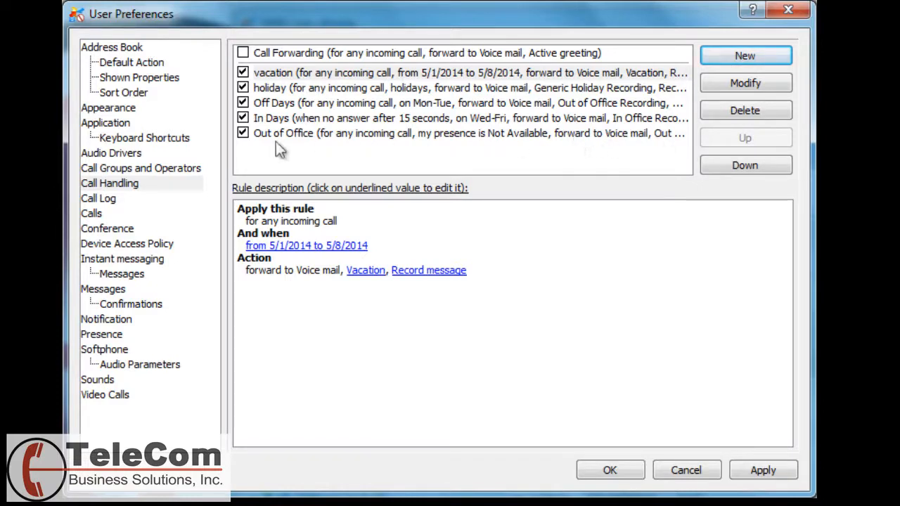
# Disable Out of Office and start a 'President' find-me rule for specific callers while on the phone
pyautogui.click(243, 134)
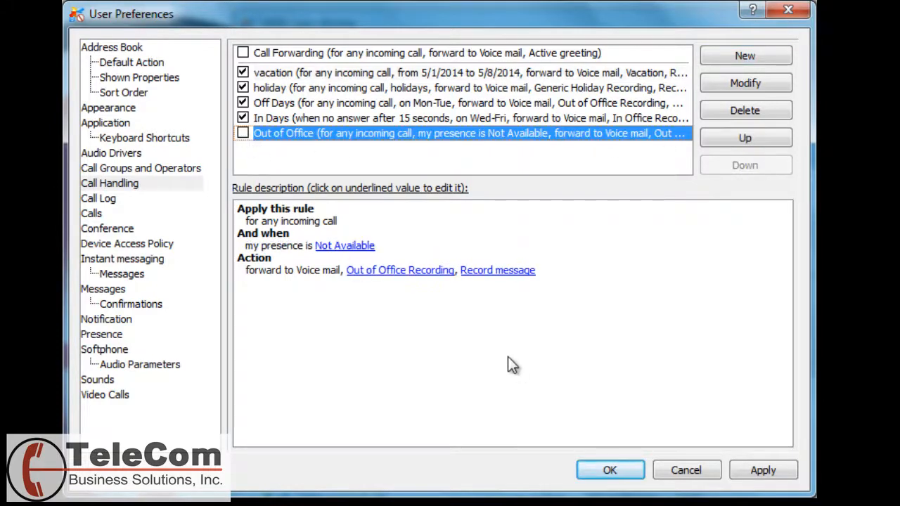
pyautogui.click(747, 57)
pyautogui.click(213, 100)
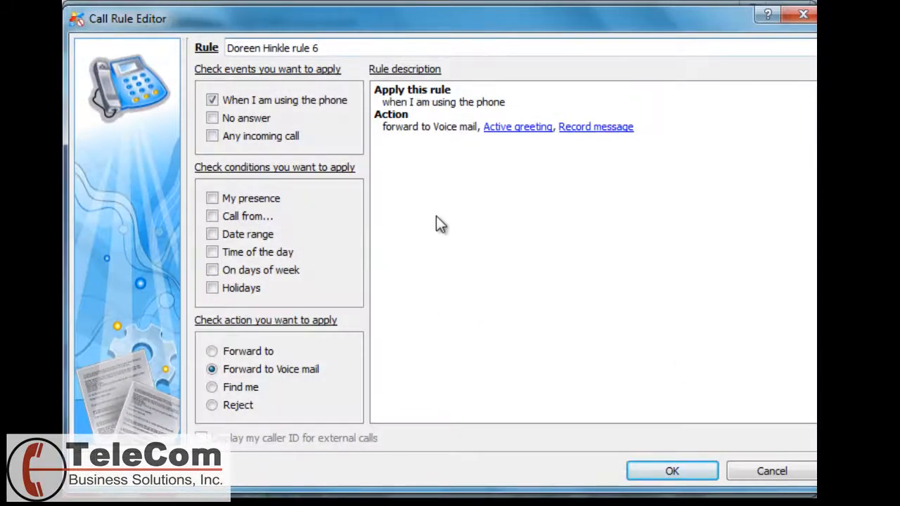
pyautogui.click(213, 217)
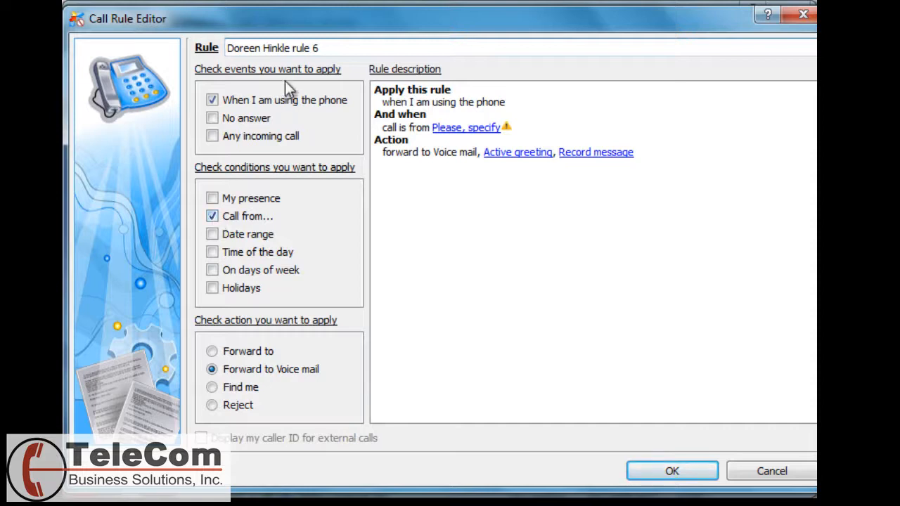
pyautogui.write('President')
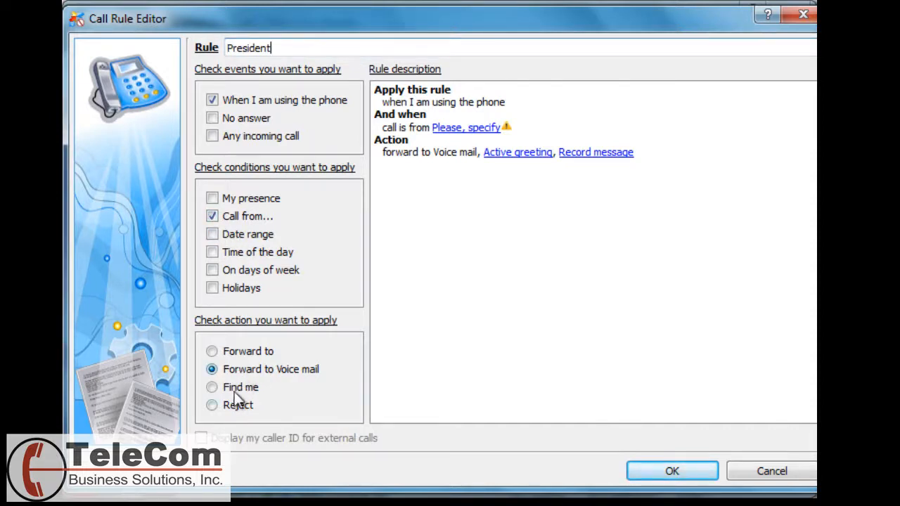
pyautogui.click(215, 390)
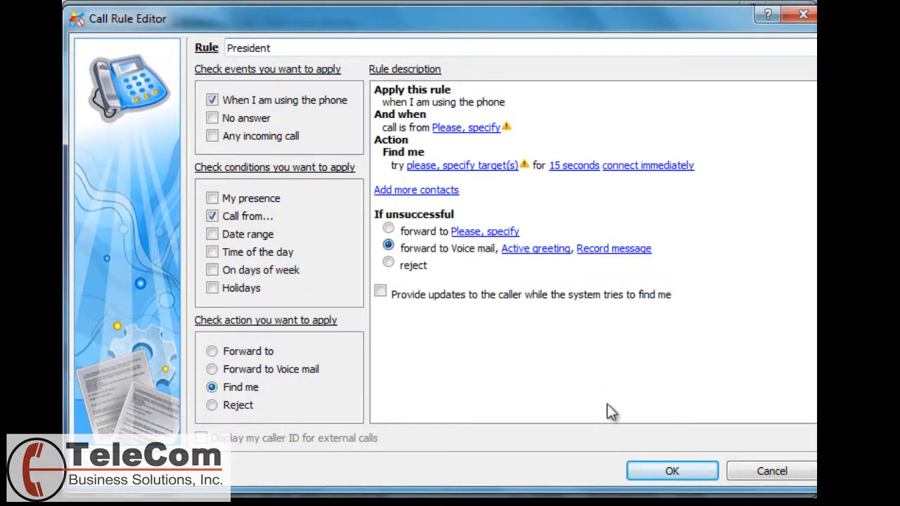
# Limit the President rule to calls from extension 102 and bring up its find-me destinations
pyautogui.click(467, 128)
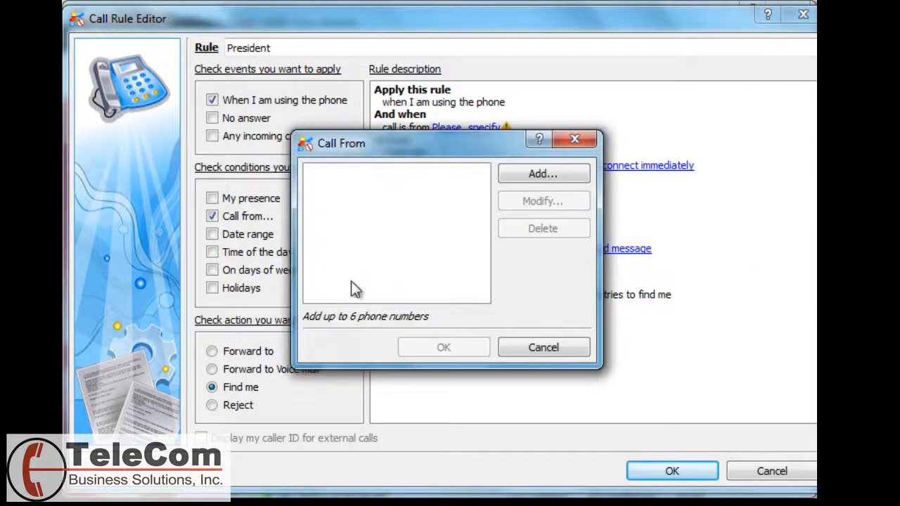
pyautogui.click(525, 173)
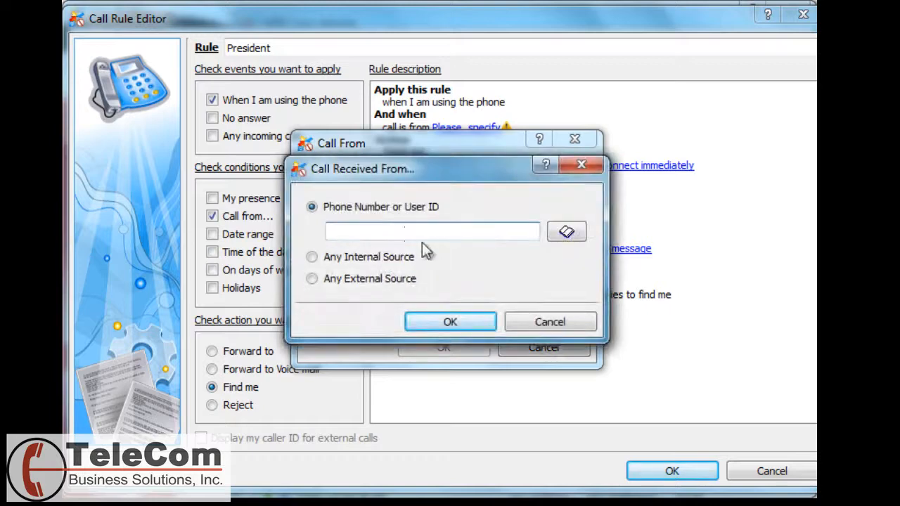
pyautogui.click(566, 232)
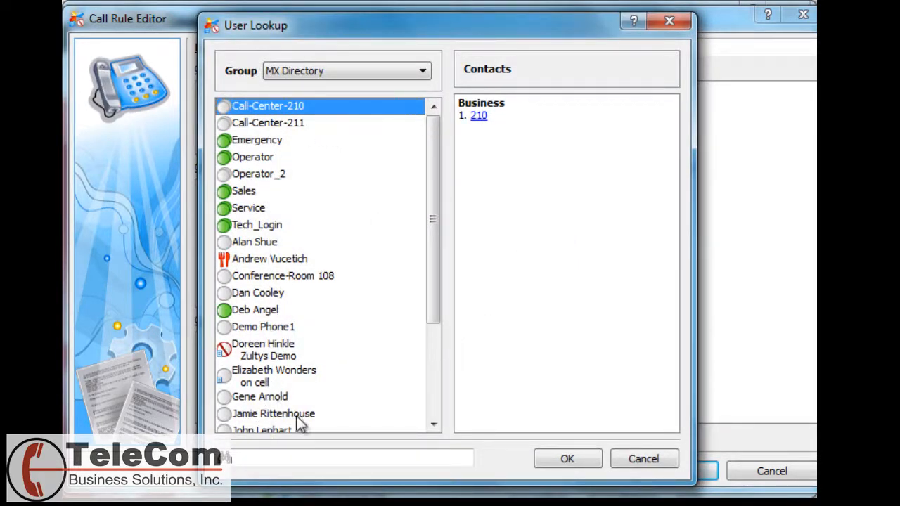
pyautogui.moveTo(440, 287); pyautogui.dragTo(431, 376)
pyautogui.click(257, 322)
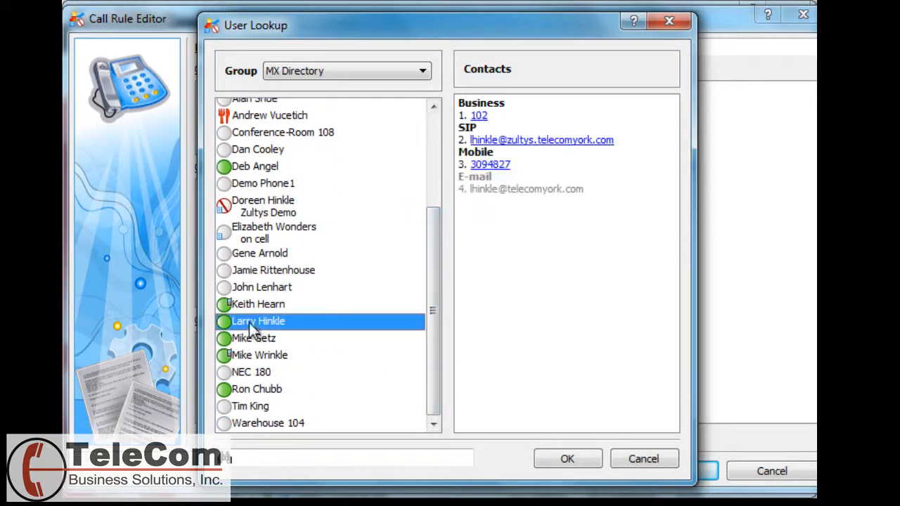
pyautogui.click(570, 462)
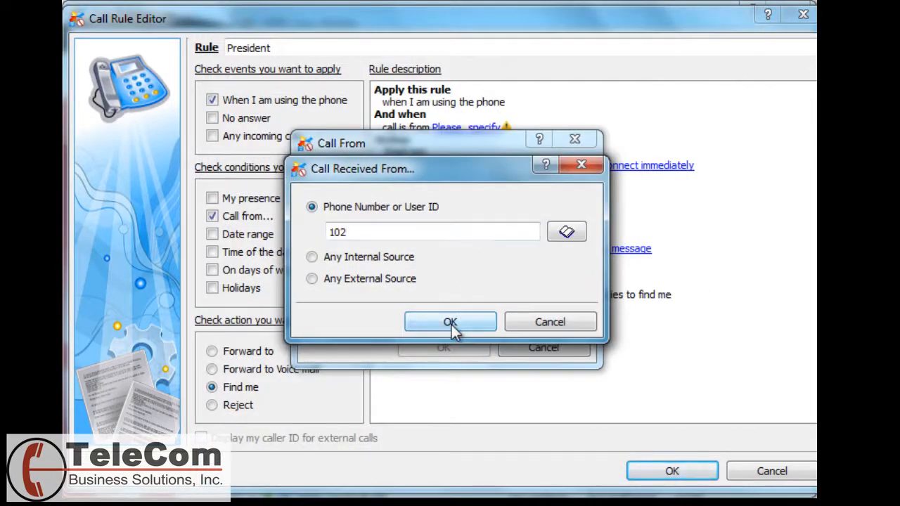
pyautogui.click(453, 328)
pyautogui.click(450, 343)
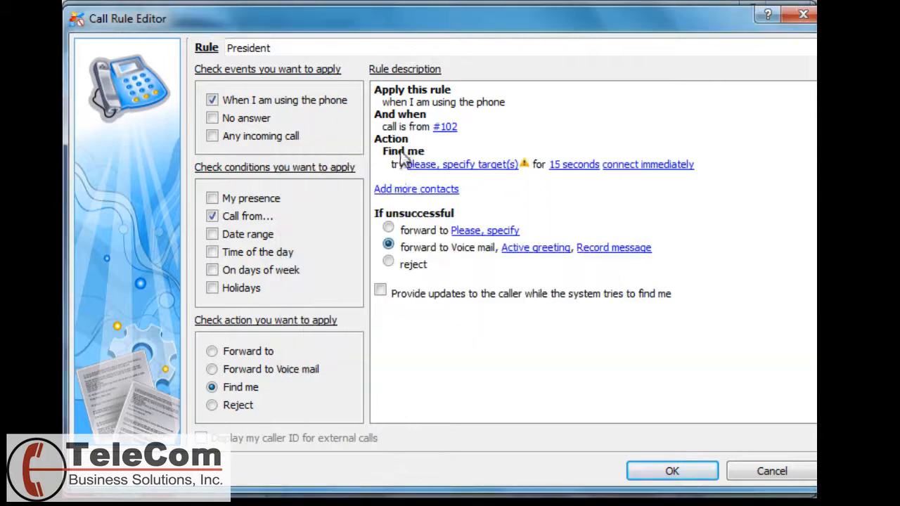
pyautogui.click(454, 166)
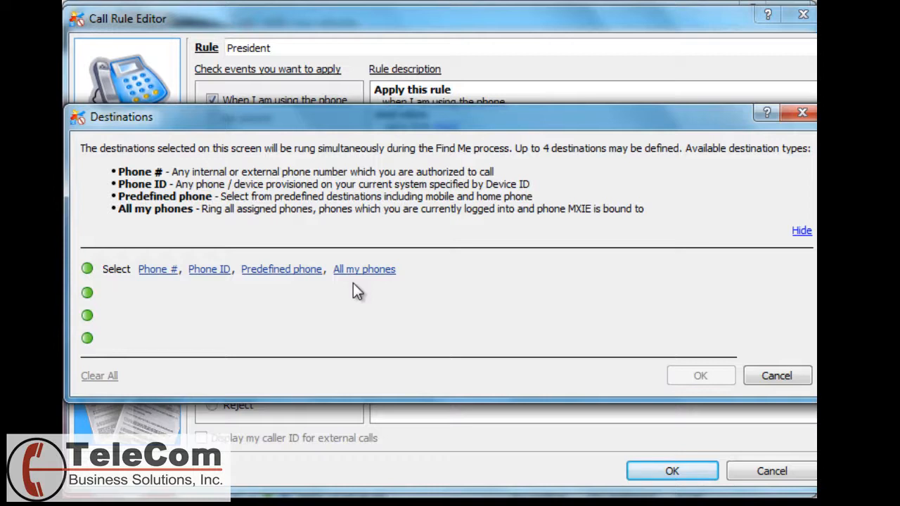
# Add two external phone numbers as find-me destinations and save the President rule
pyautogui.click(158, 271)
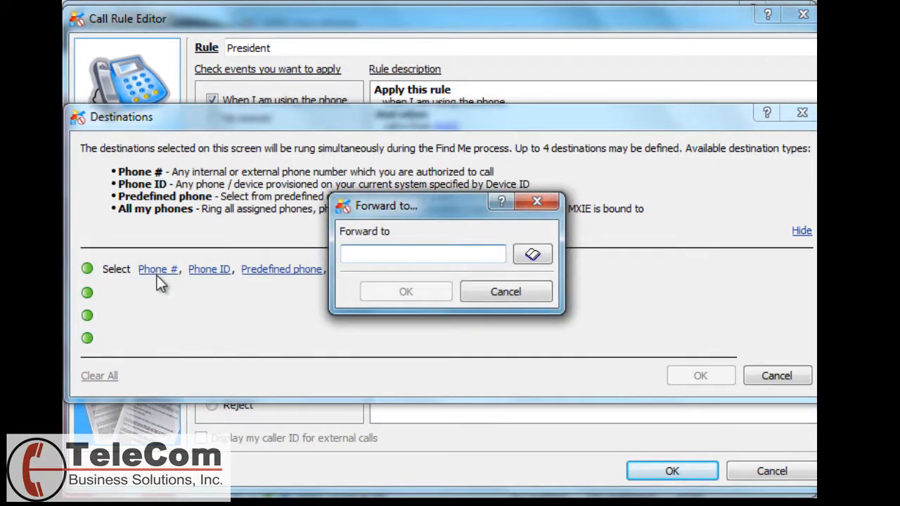
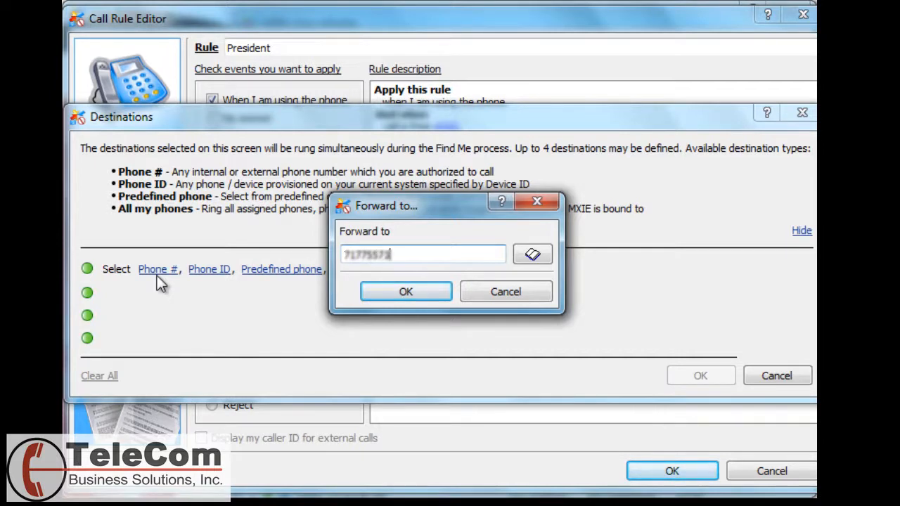
pyautogui.press('Return')
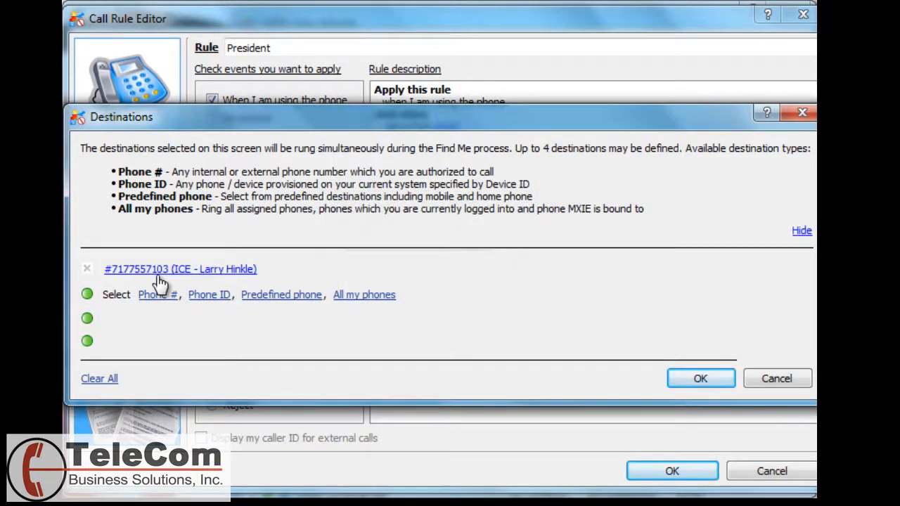
pyautogui.click(160, 299)
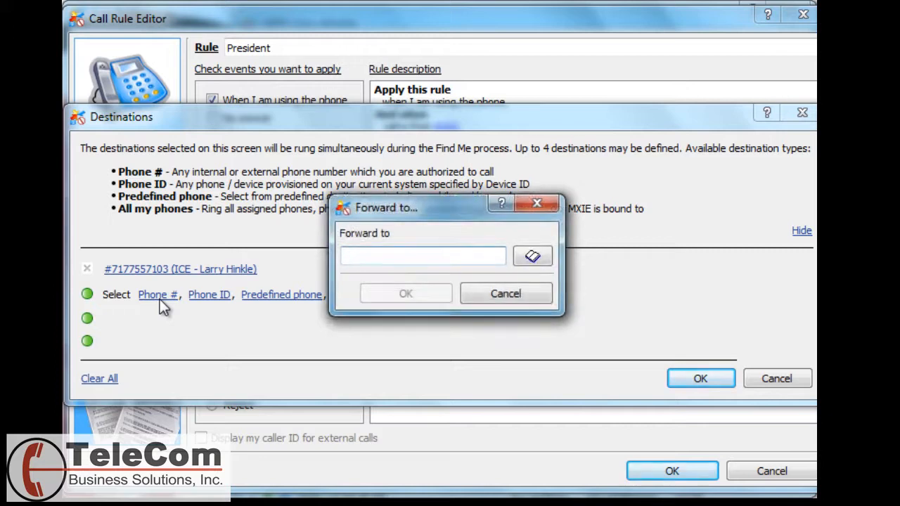
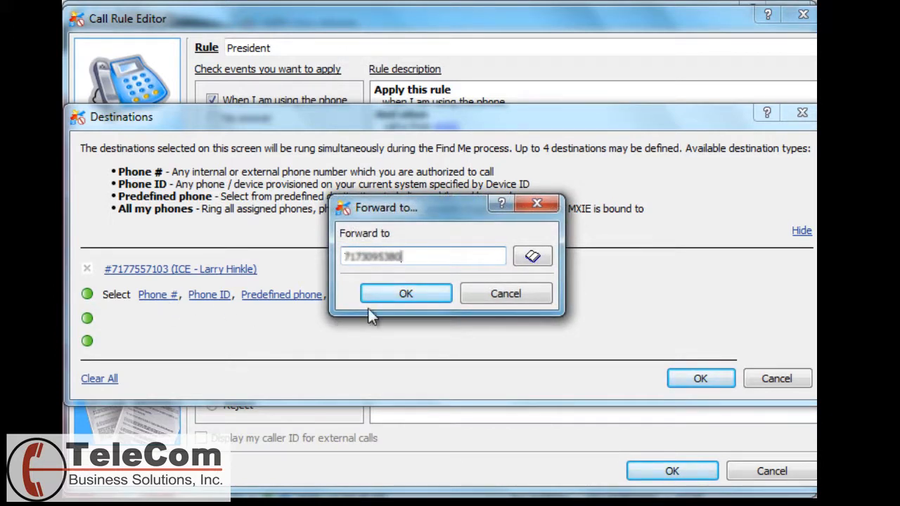
pyautogui.click(405, 295)
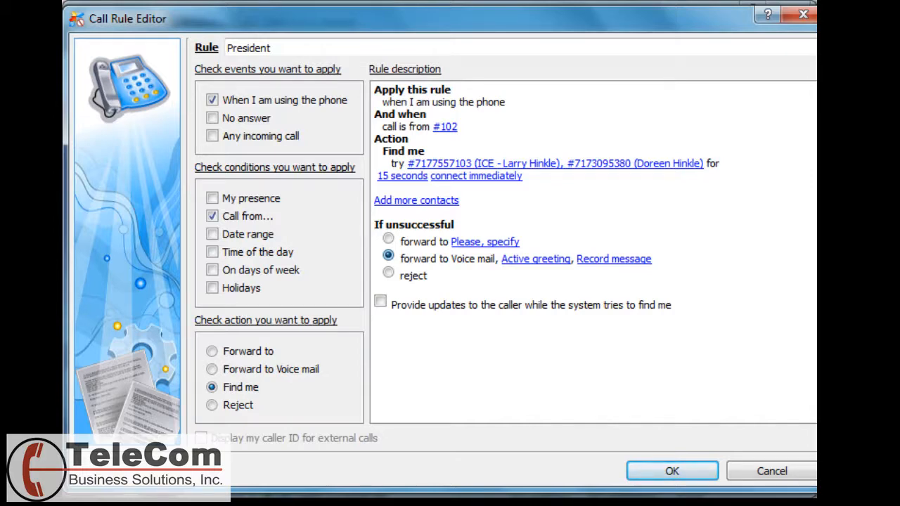
pyautogui.click(673, 471)
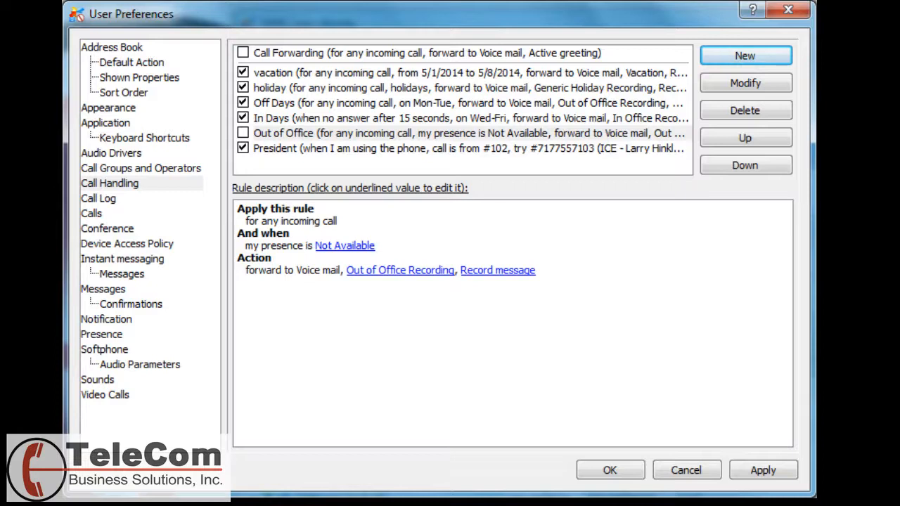
# Step through the Call Log and Calls pages to the Device Access Policy settings
pyautogui.click(104, 201)
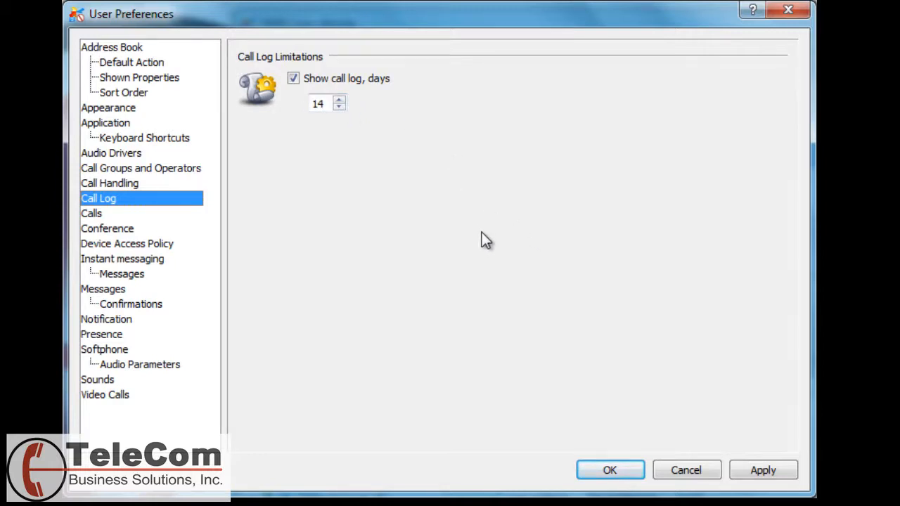
pyautogui.click(110, 215)
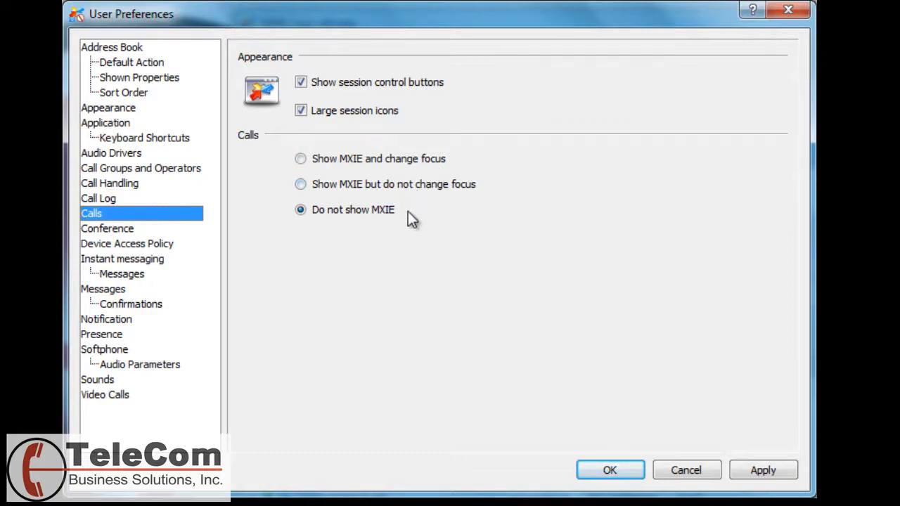
pyautogui.click(141, 246)
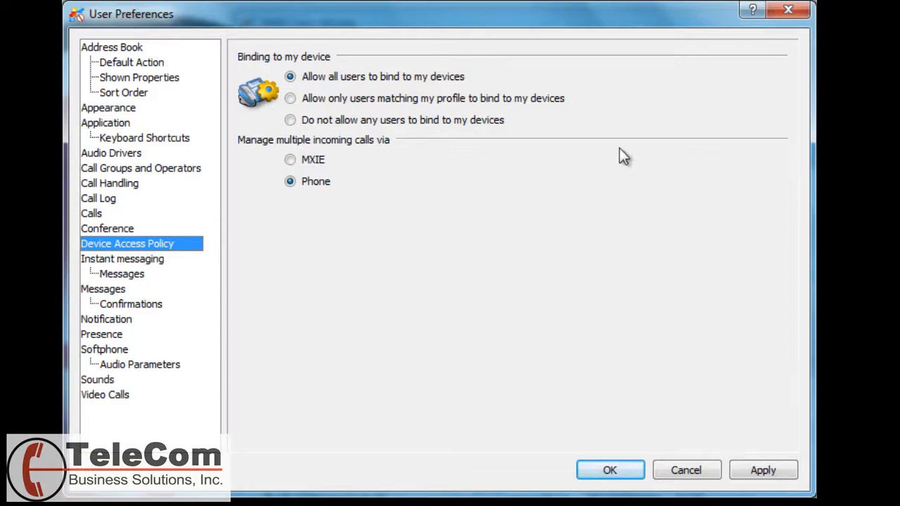
# Briefly block device binding, restore 'Allow all users to bind to my devices', then view Instant messaging
pyautogui.click(292, 123)
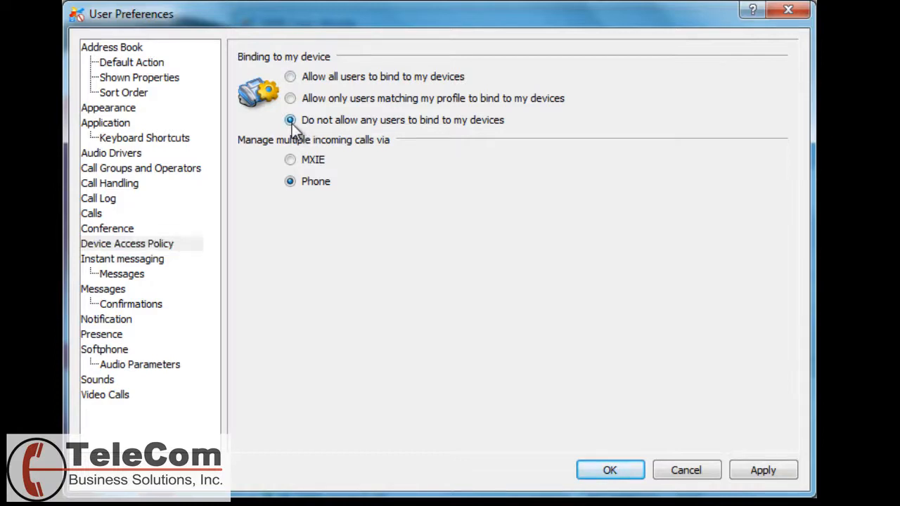
pyautogui.click(290, 78)
pyautogui.click(124, 260)
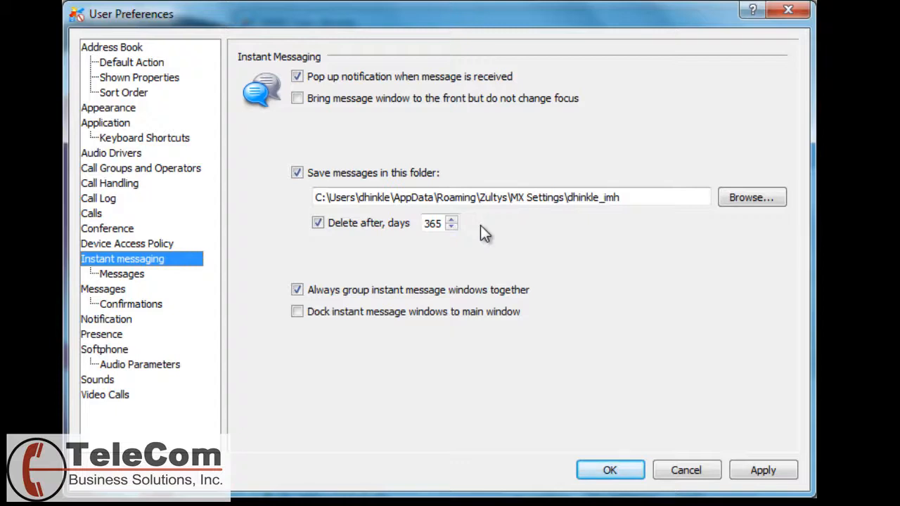
# View the Messages sending options, then the message storage and deletion settings
pyautogui.click(134, 274)
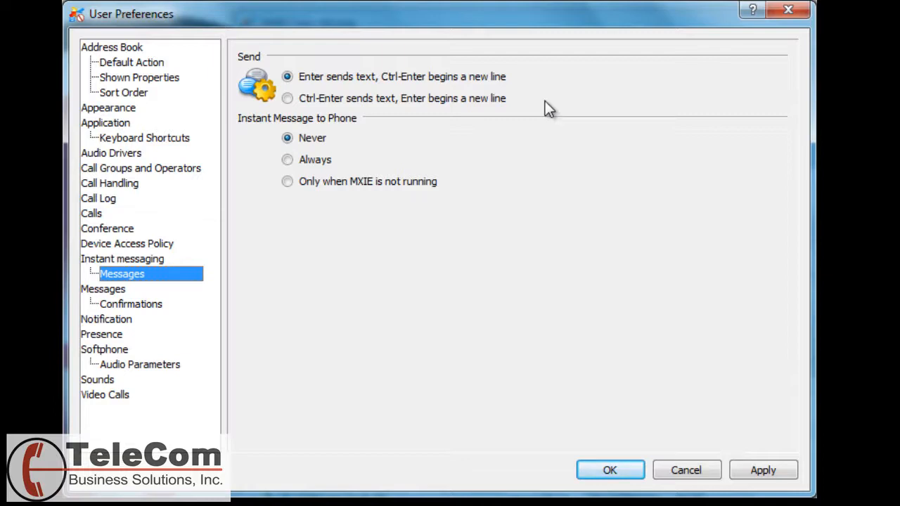
pyautogui.press('Down')
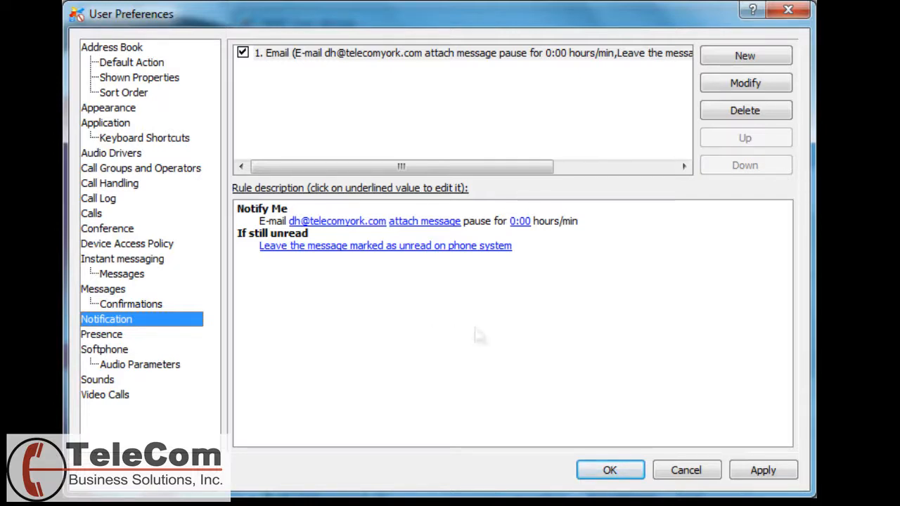
# Cancel a new notification rule, then cycle presence icons through Head & Shoulders and Dancers back to Objects
pyautogui.click(754, 56)
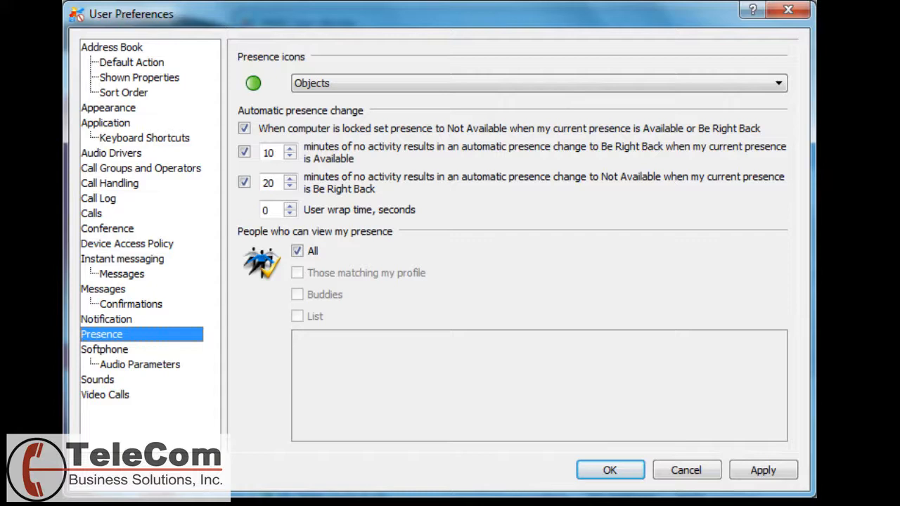
pyautogui.click(626, 84)
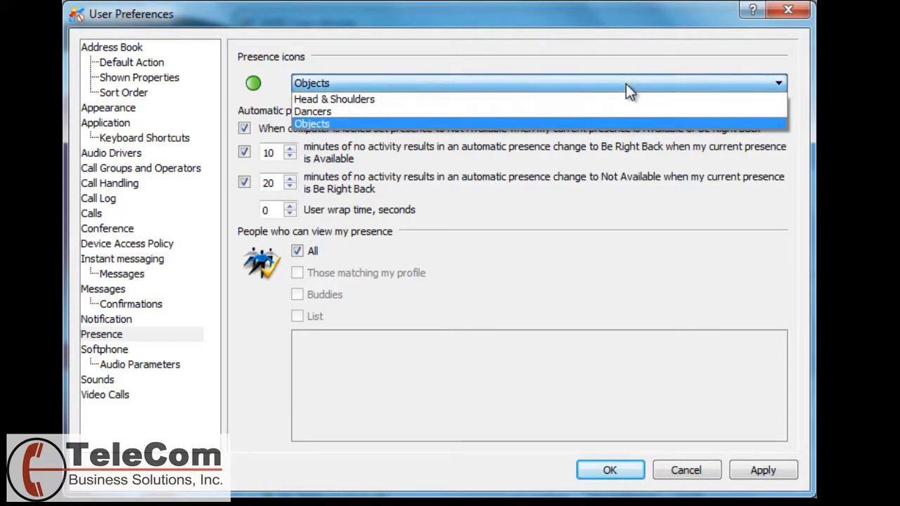
pyautogui.click(360, 98)
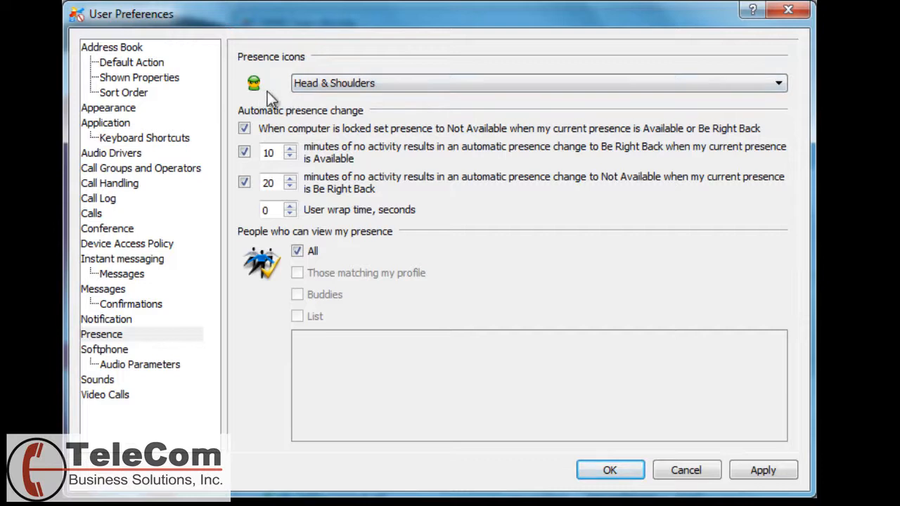
pyautogui.click(373, 86)
pyautogui.click(344, 115)
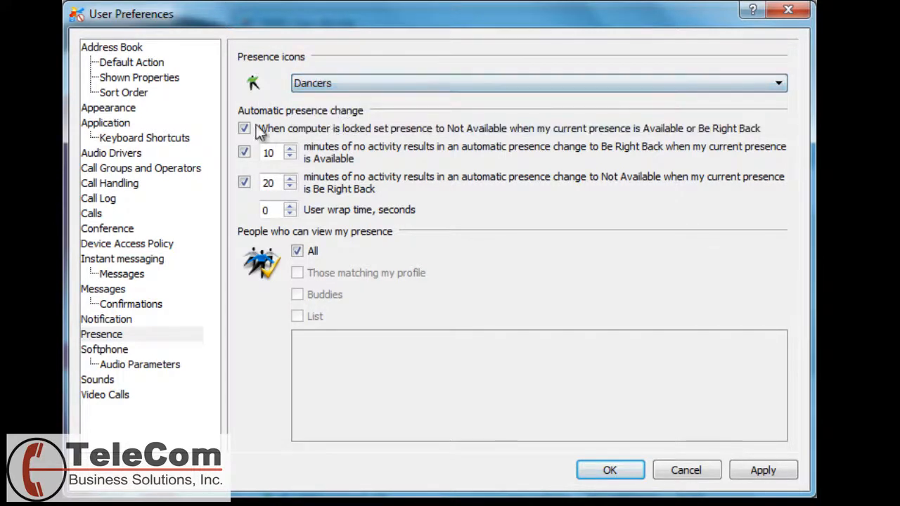
pyautogui.click(349, 86)
pyautogui.click(335, 123)
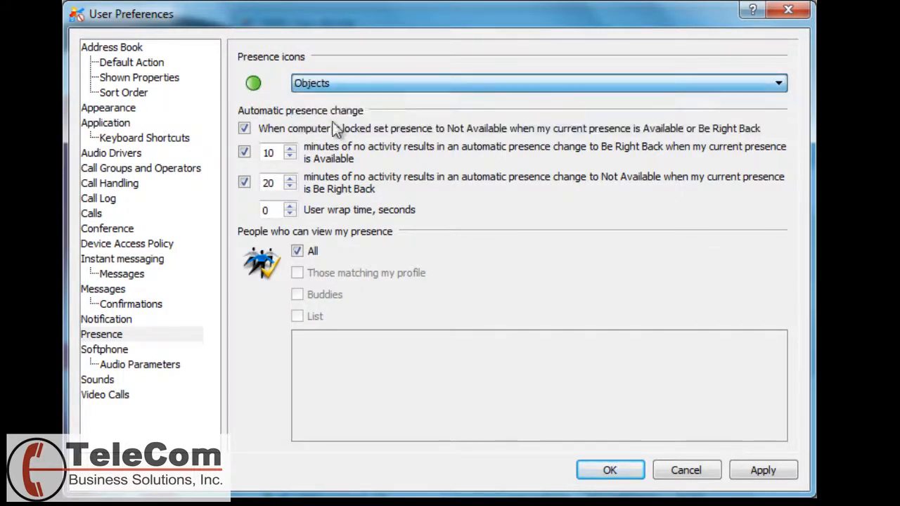